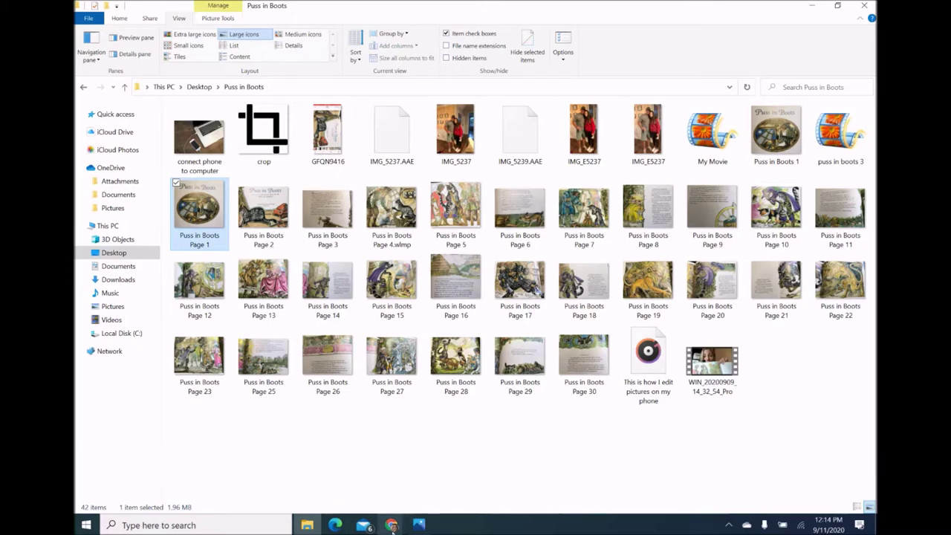
# Switch to Chrome and load google.com in a new browser tab.
pyautogui.moveTo(391, 526)
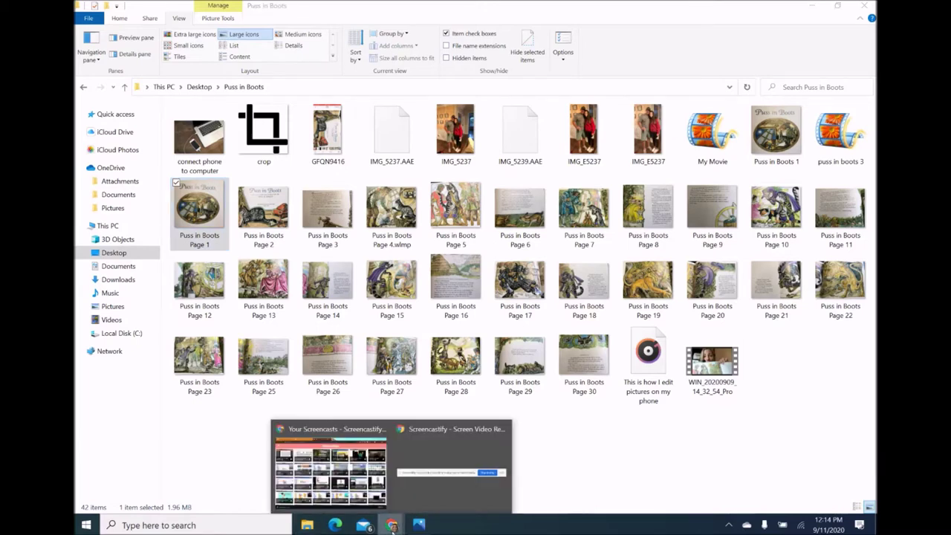
pyautogui.click(336, 445)
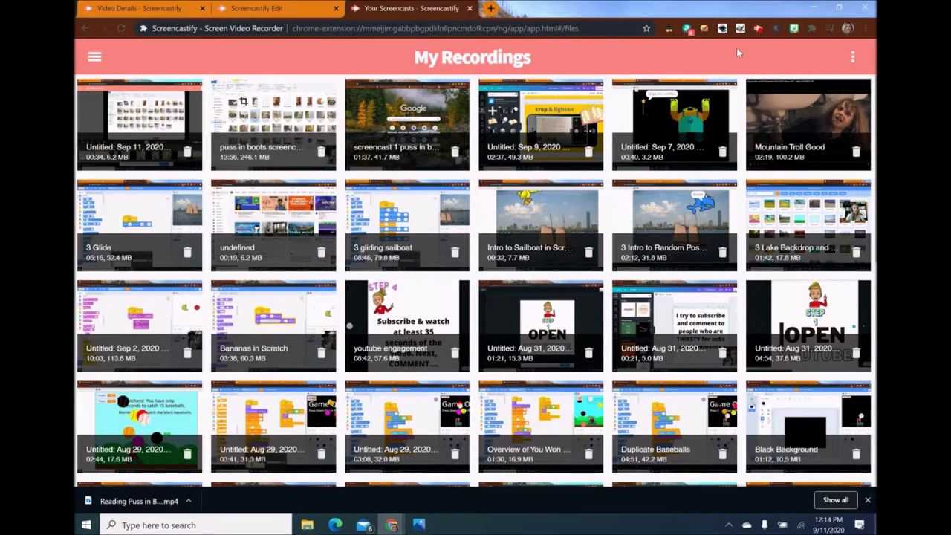
pyautogui.click(490, 9)
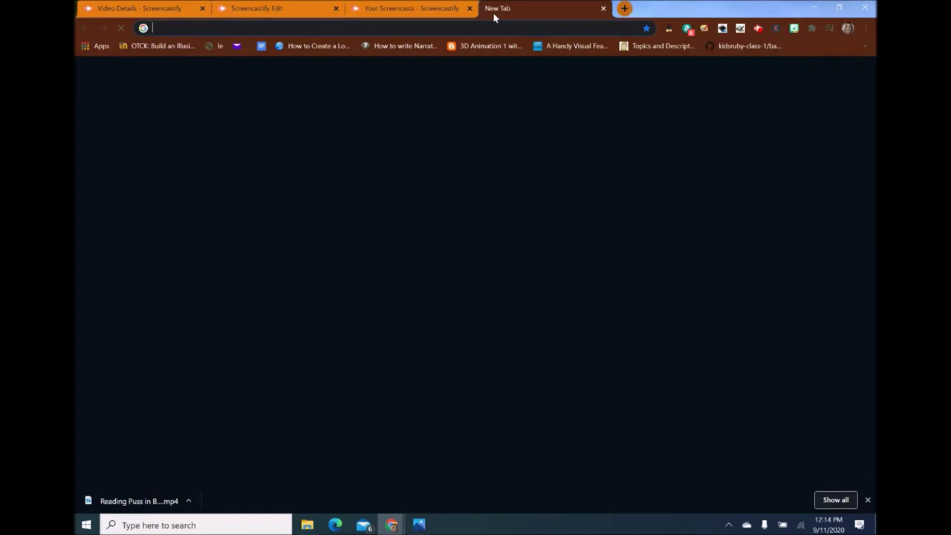
pyautogui.write('www.go')
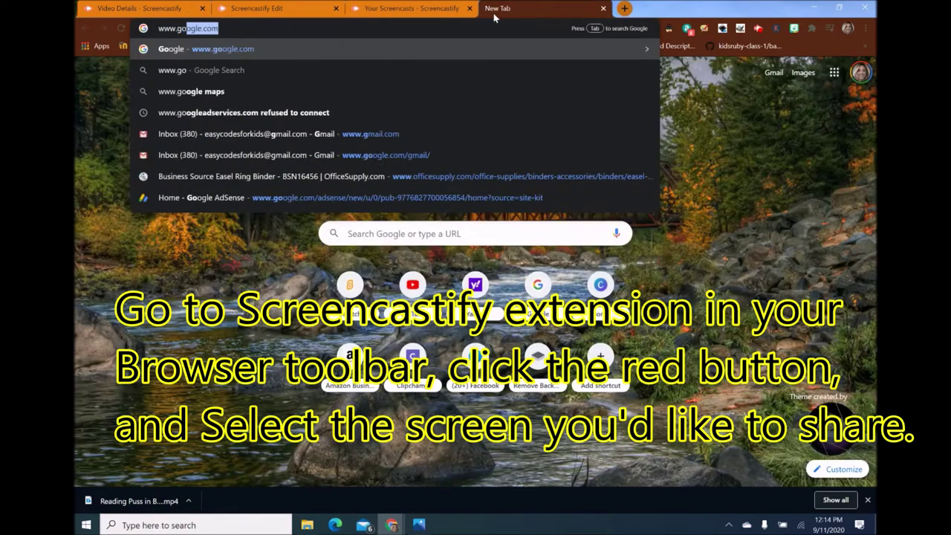
pyautogui.press('Return')
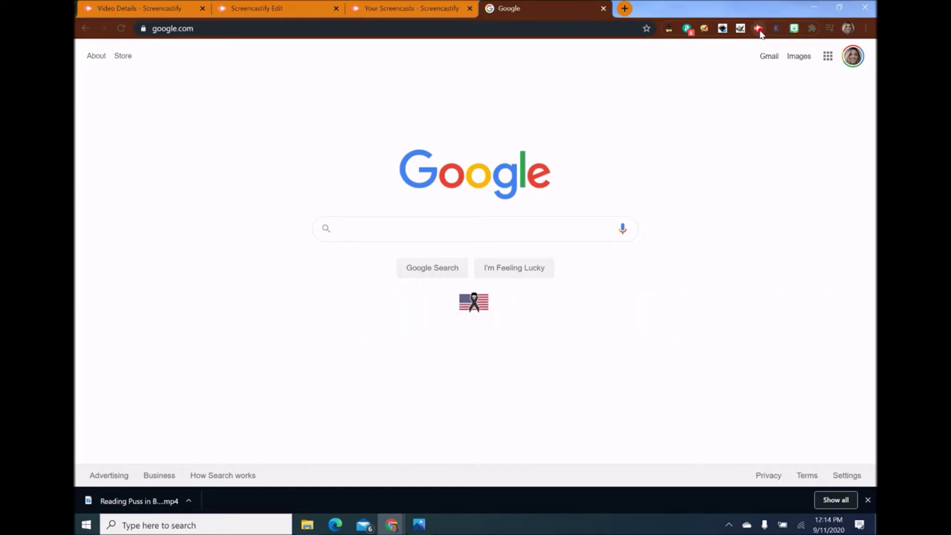
# Return to the Puss in Boots folder, open the Page 1 picture in Photos and advance to Page 2.
pyautogui.click(375, 6)
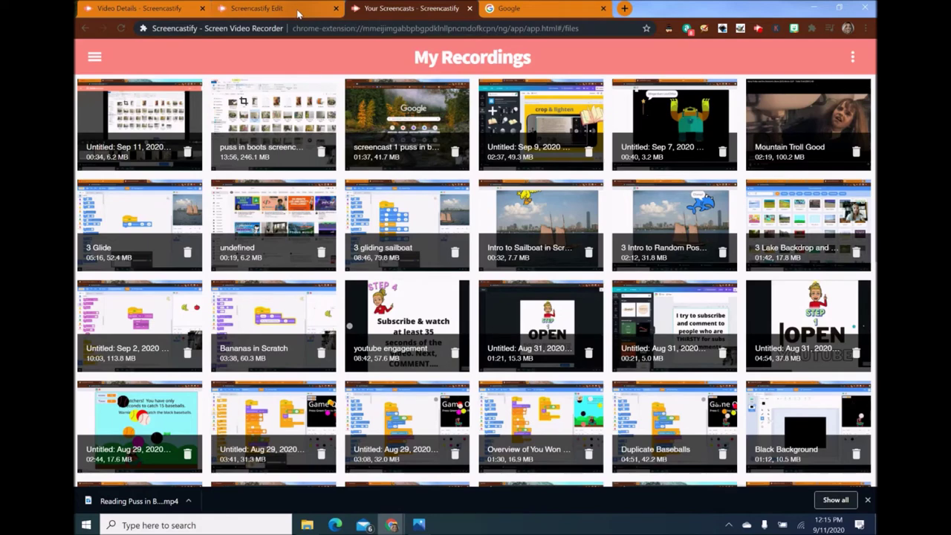
pyautogui.hotkey('alt', 'Tab')
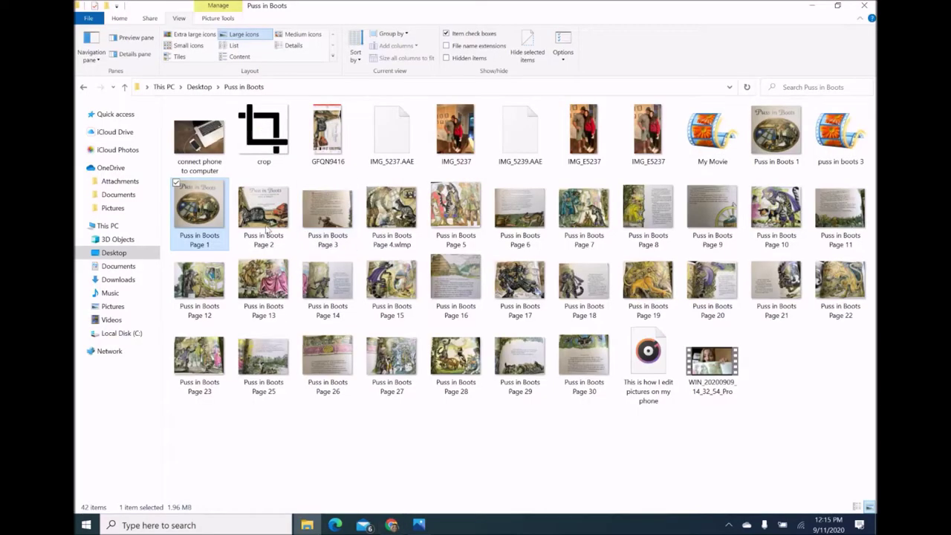
pyautogui.doubleClick(199, 227)
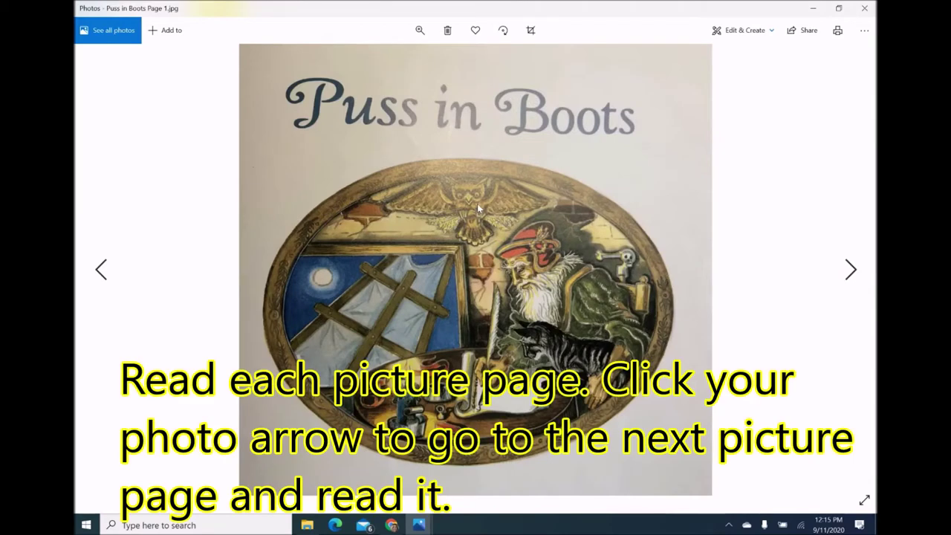
pyautogui.click(850, 271)
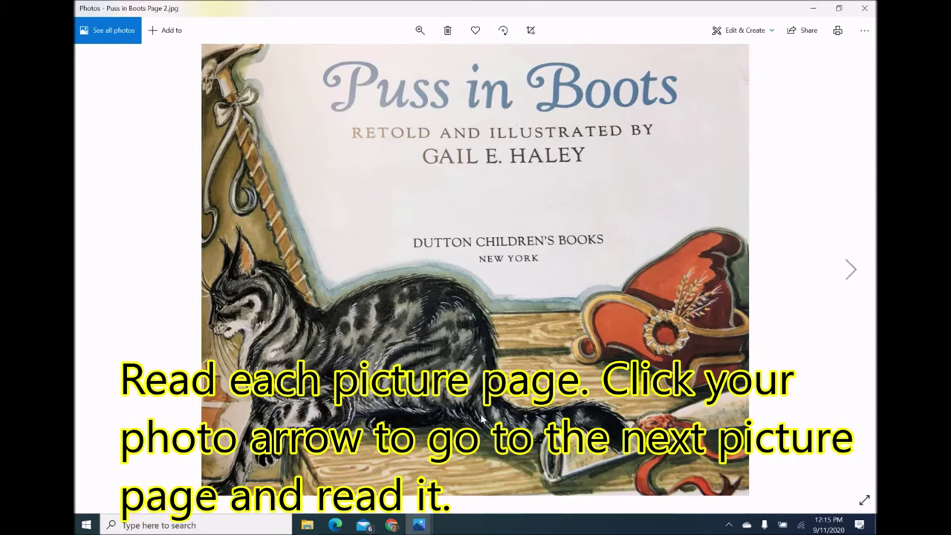
pyautogui.click(306, 525)
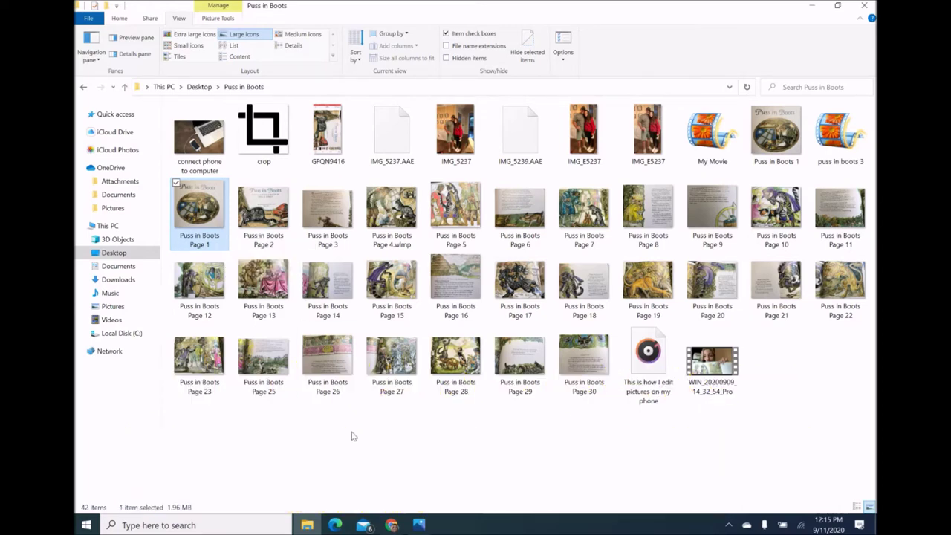
pyautogui.moveTo(419, 524)
pyautogui.click(476, 493)
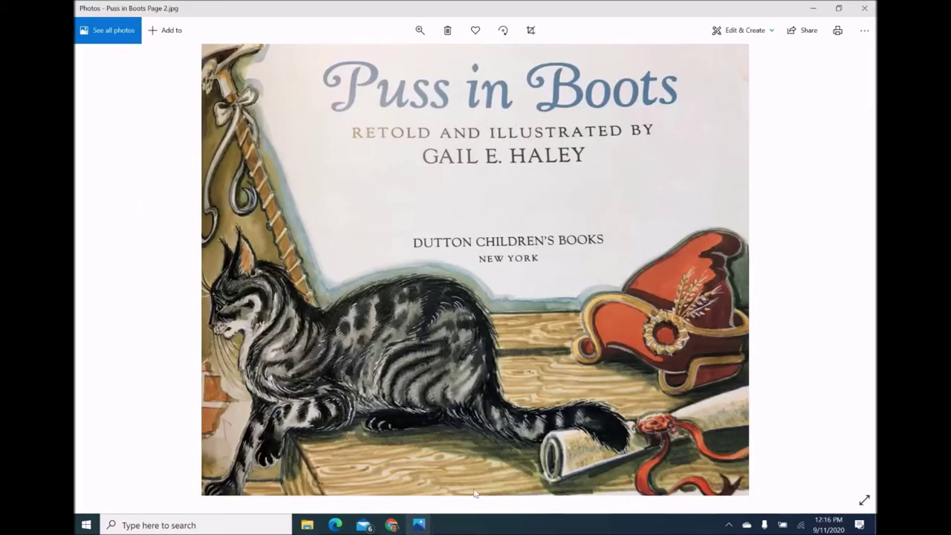
# Page forward through the Puss in Boots pictures from Page 3 to Page 30, ending on the WIN_20200909_14_32_54_Pro video.
pyautogui.moveTo(852, 272)
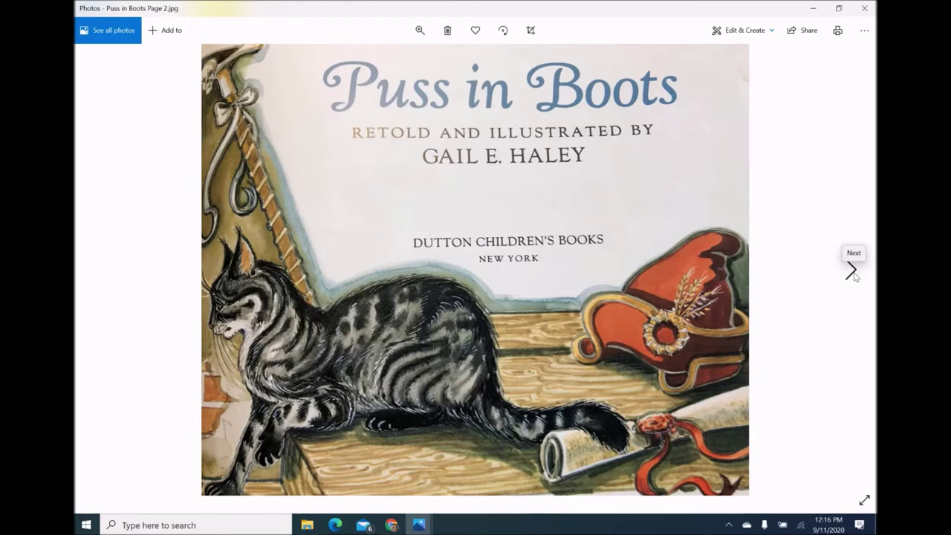
pyautogui.click(851, 272)
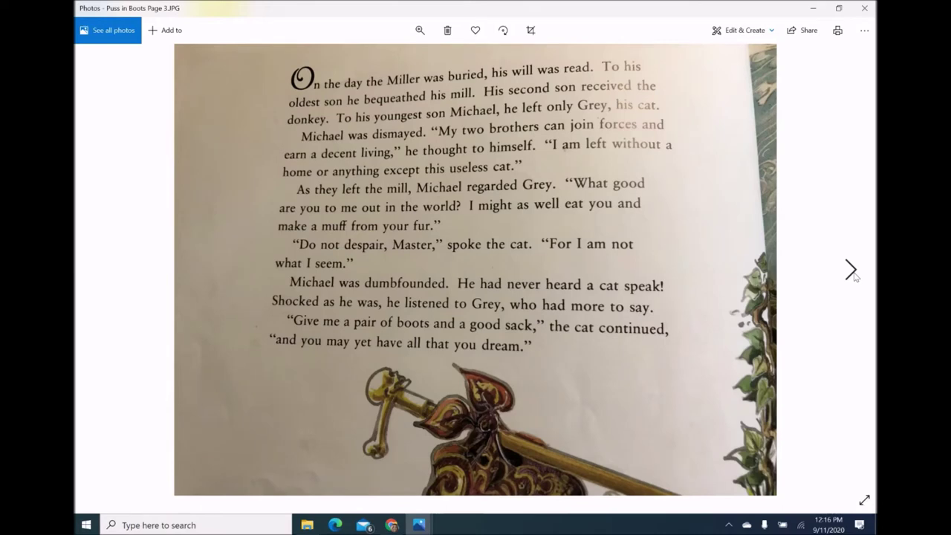
pyautogui.click(851, 272)
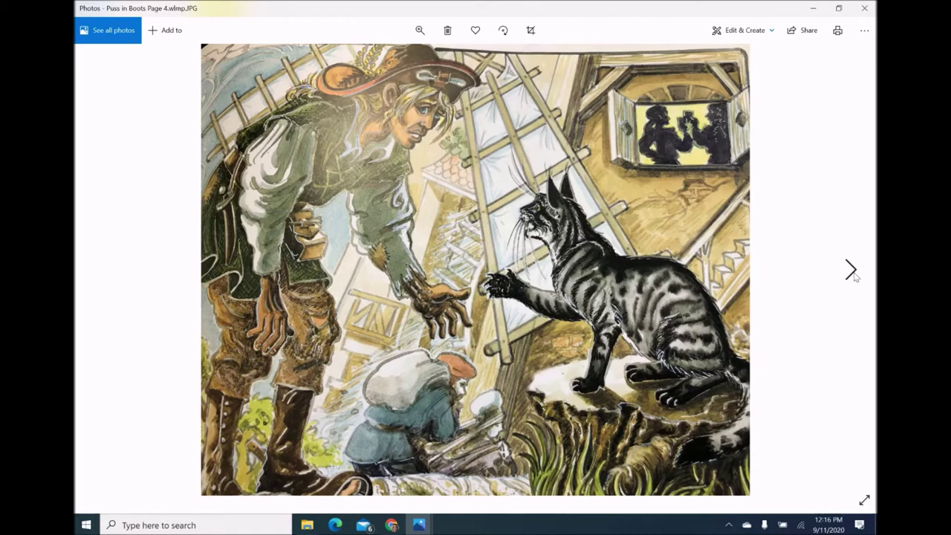
pyautogui.click(851, 271)
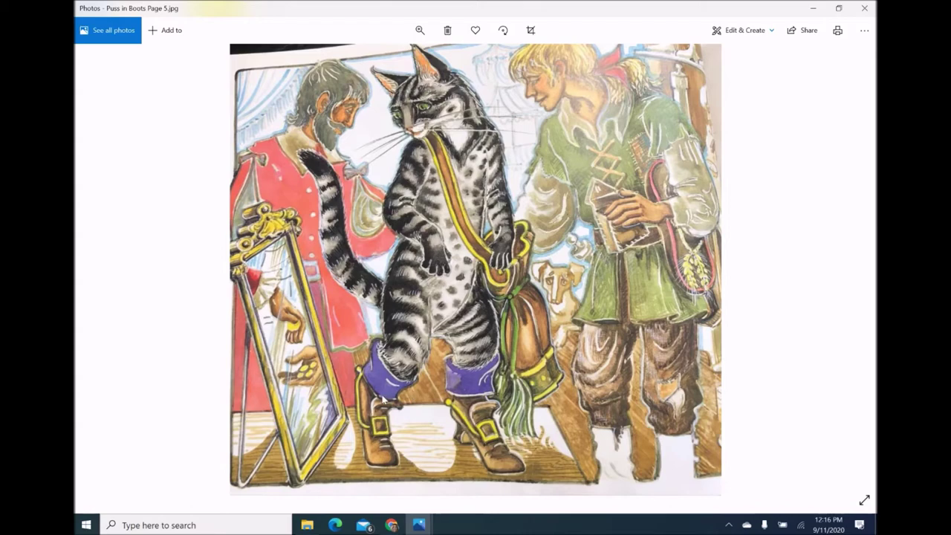
pyautogui.moveTo(840, 247)
pyautogui.click(851, 272)
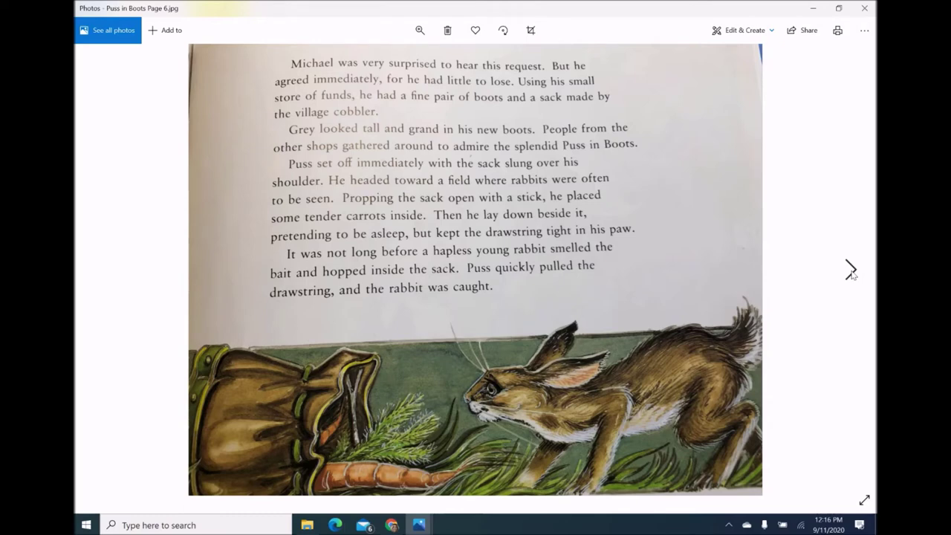
pyautogui.click(851, 269)
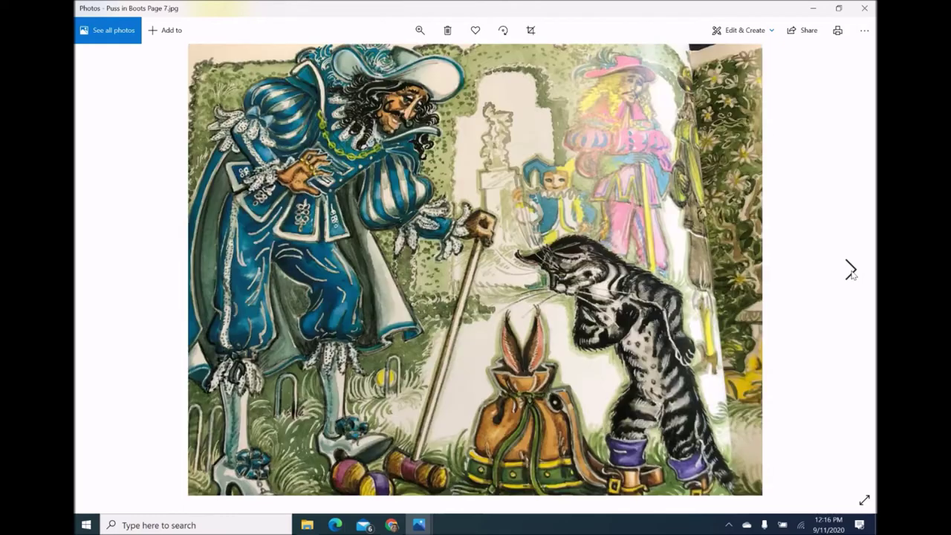
pyautogui.click(851, 270)
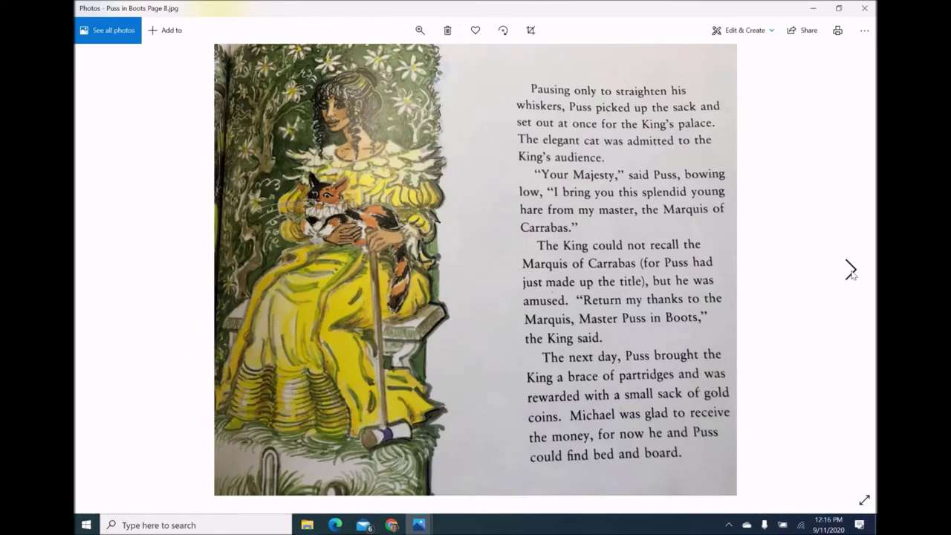
pyautogui.click(851, 270)
pyautogui.click(851, 269)
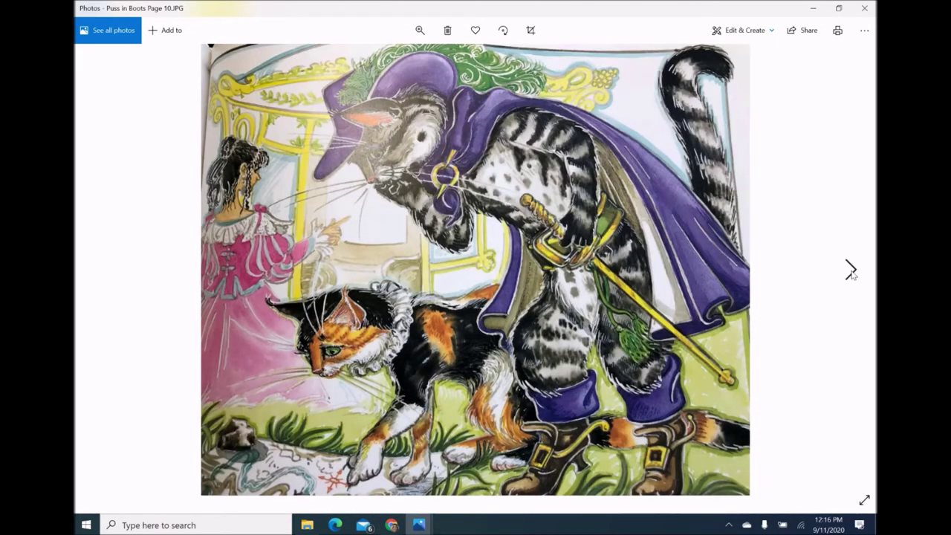
pyautogui.click(851, 270)
pyautogui.click(851, 269)
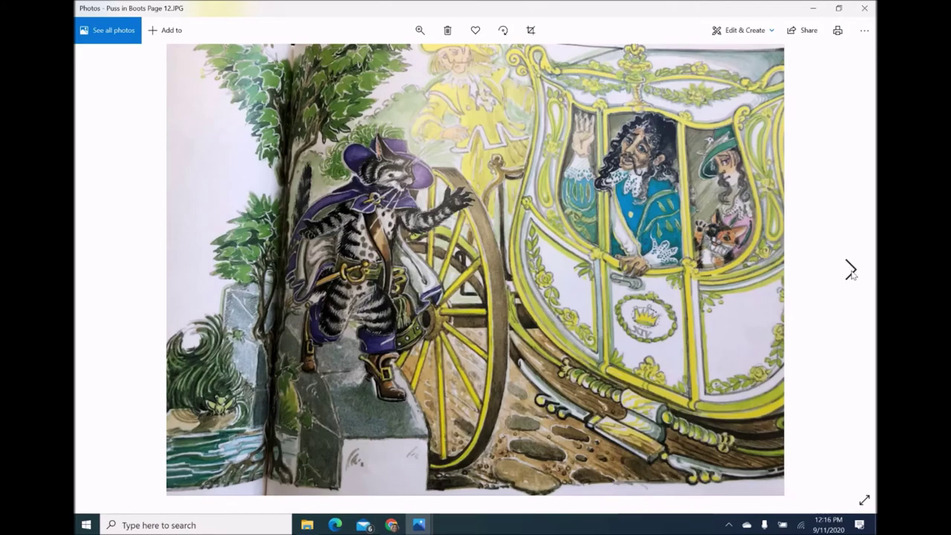
pyautogui.click(851, 270)
pyautogui.click(851, 270)
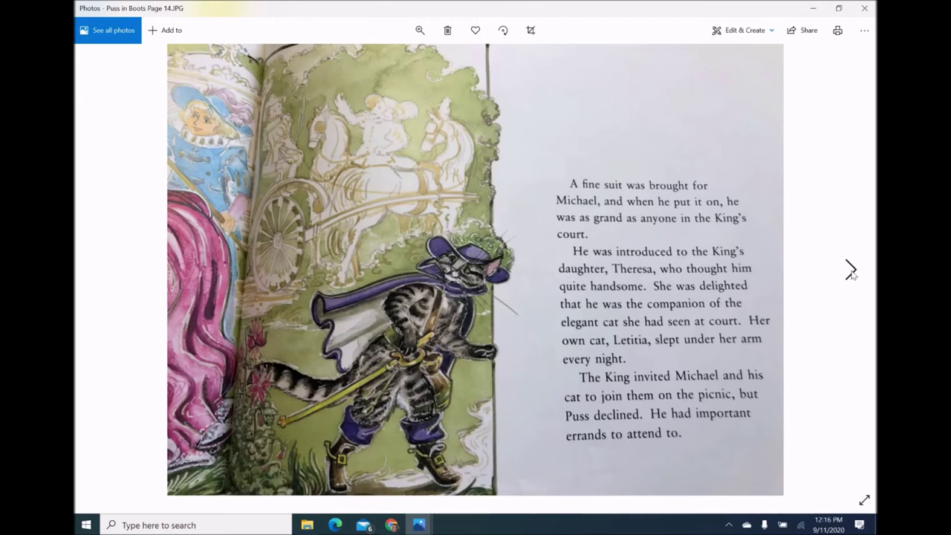
pyautogui.click(851, 269)
pyautogui.click(851, 269)
pyautogui.click(851, 270)
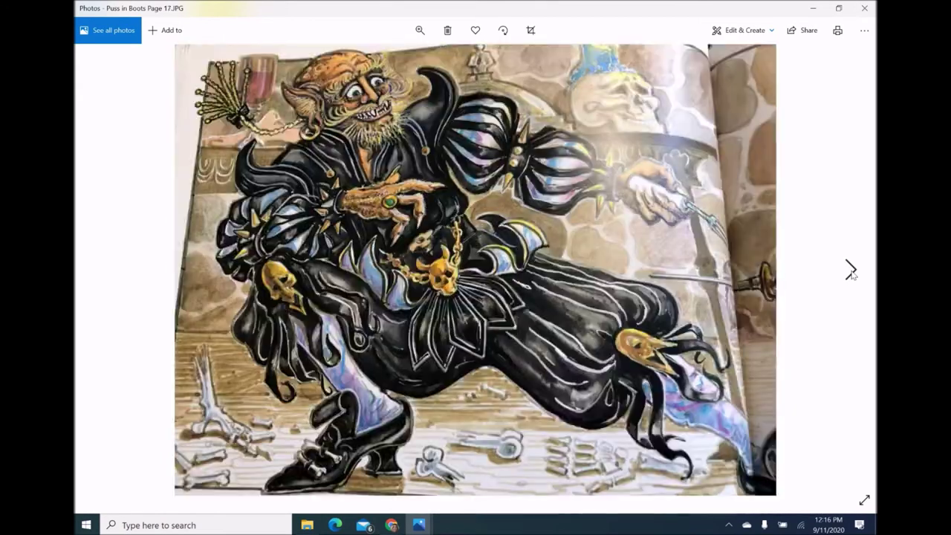
pyautogui.click(851, 270)
pyautogui.click(851, 270)
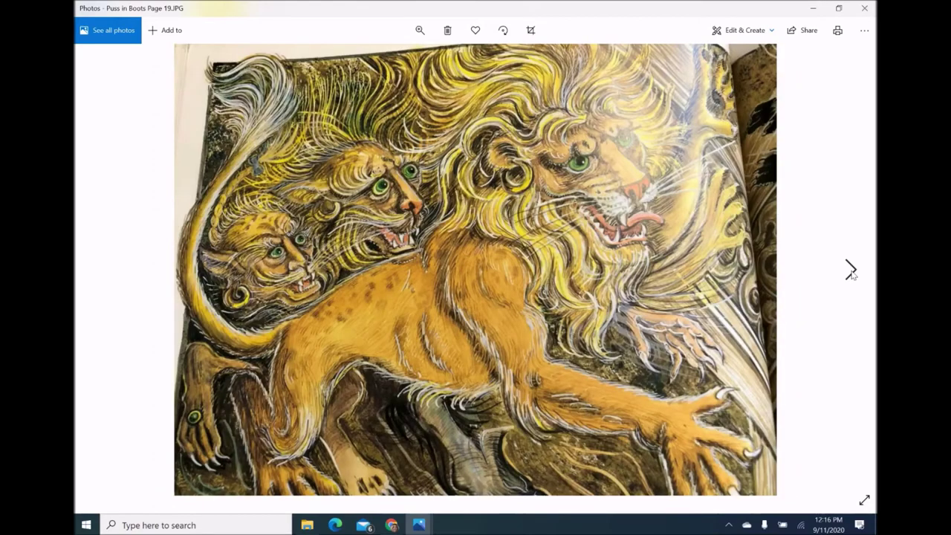
pyautogui.click(851, 269)
pyautogui.click(851, 269)
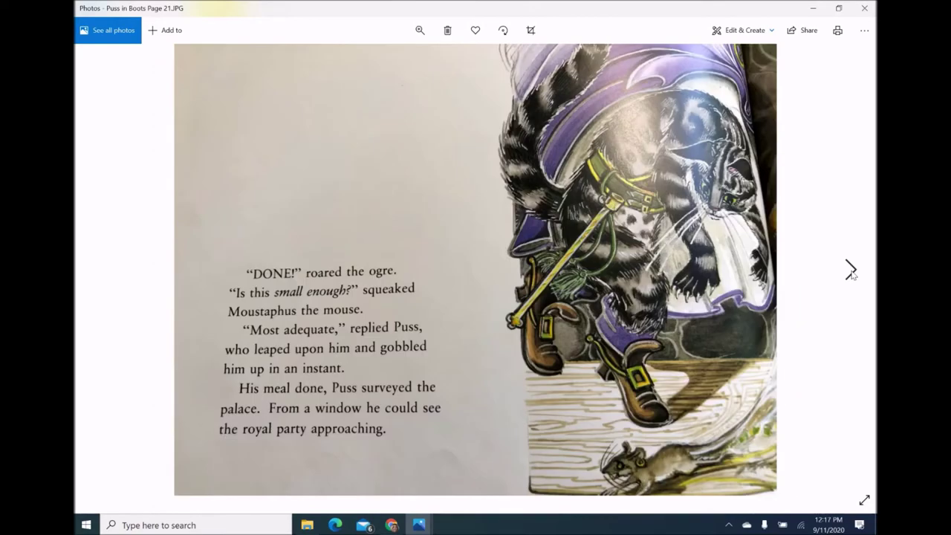
pyautogui.click(851, 269)
pyautogui.click(851, 269)
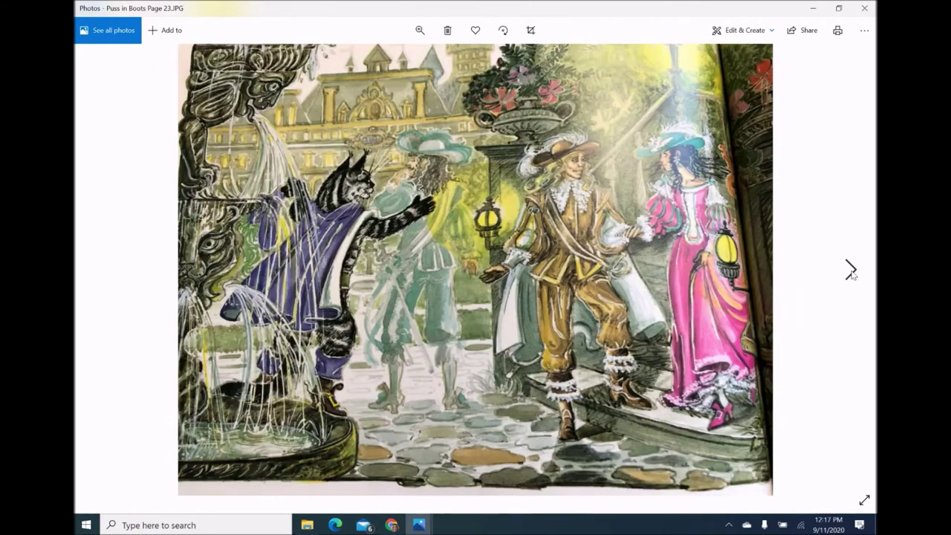
pyautogui.click(851, 269)
pyautogui.click(851, 270)
pyautogui.click(851, 269)
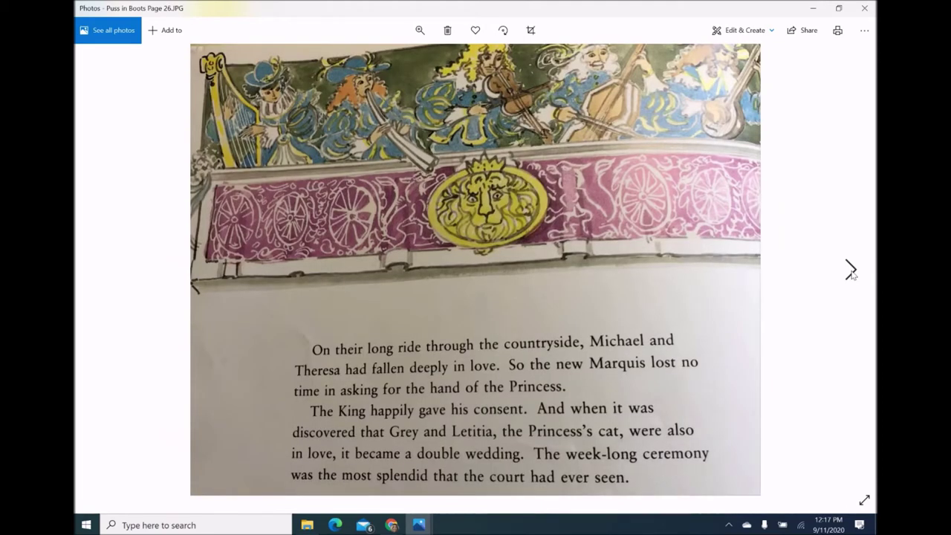
pyautogui.click(851, 269)
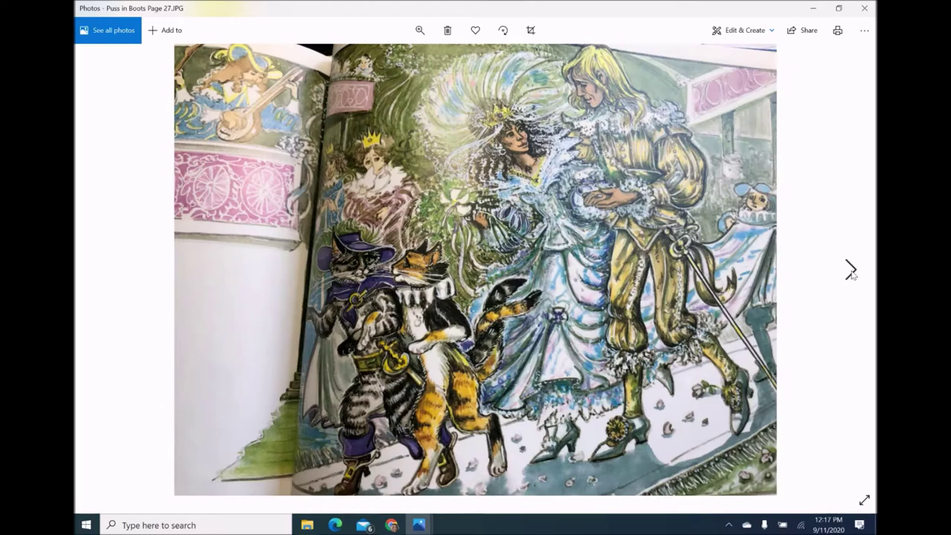
pyautogui.click(851, 270)
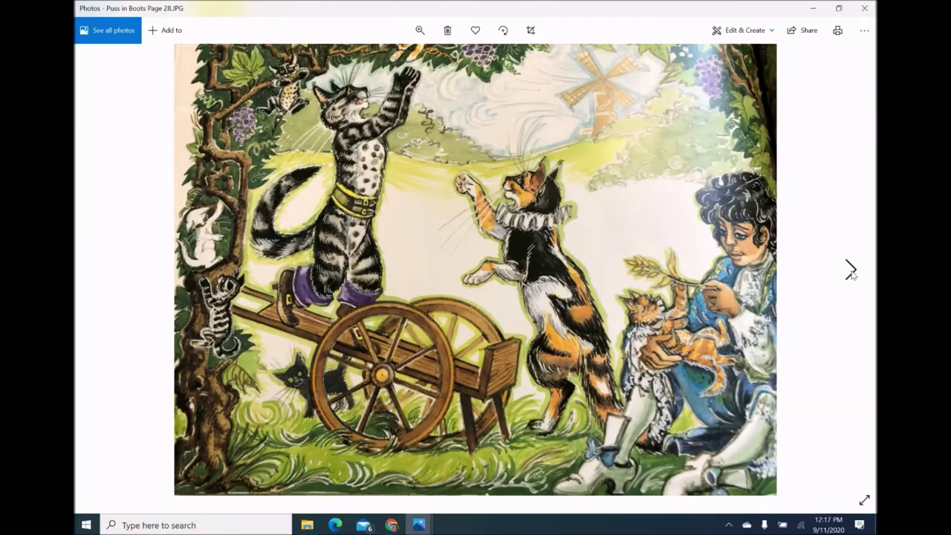
pyautogui.click(851, 270)
pyautogui.click(851, 270)
pyautogui.click(851, 270)
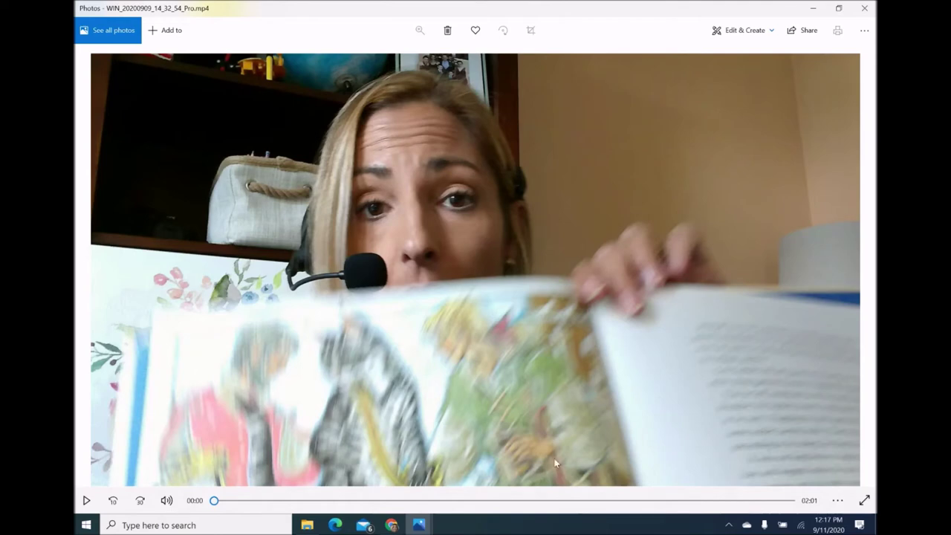
# Switch back to Chrome, show the recording in the Screencastify editor and preview the Puss in Boots title page clip in the timeline.
pyautogui.click(305, 526)
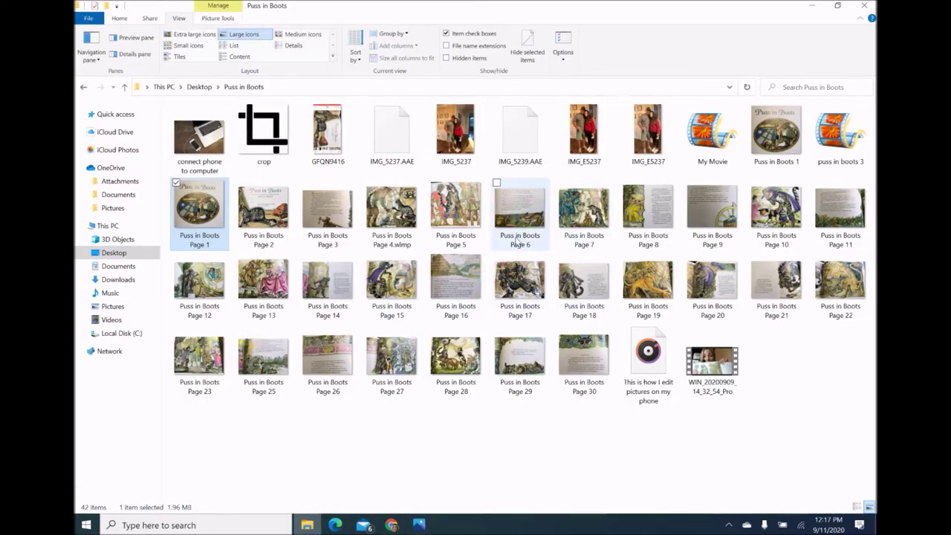
pyautogui.moveTo(391, 525)
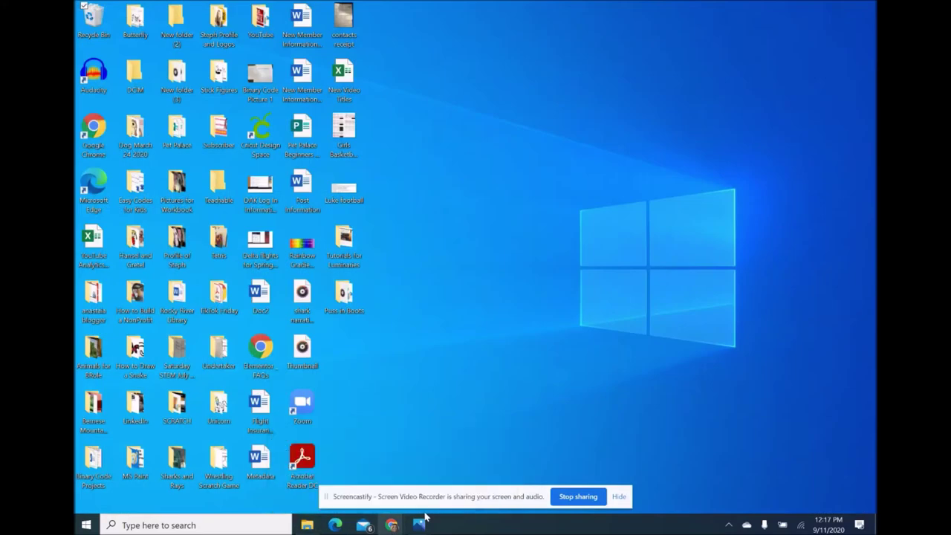
pyautogui.click(434, 504)
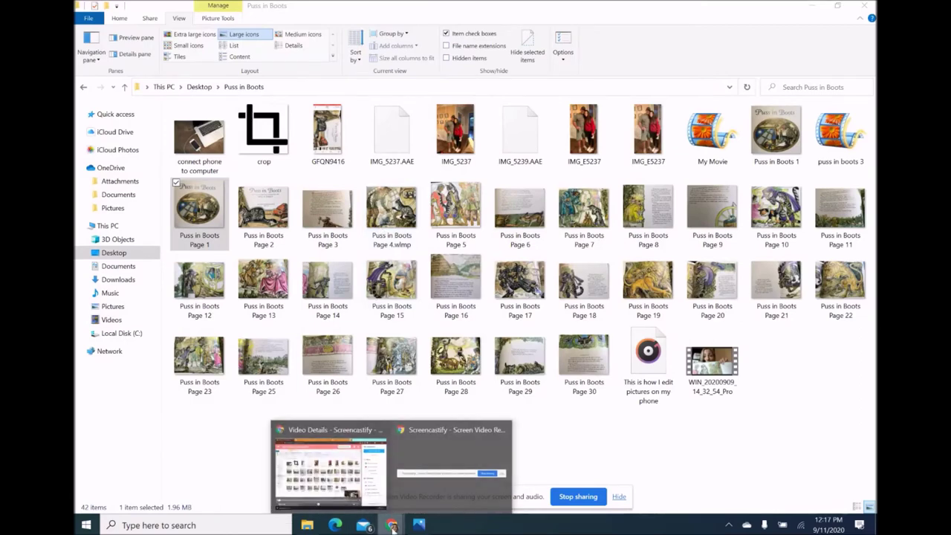
pyautogui.click(354, 479)
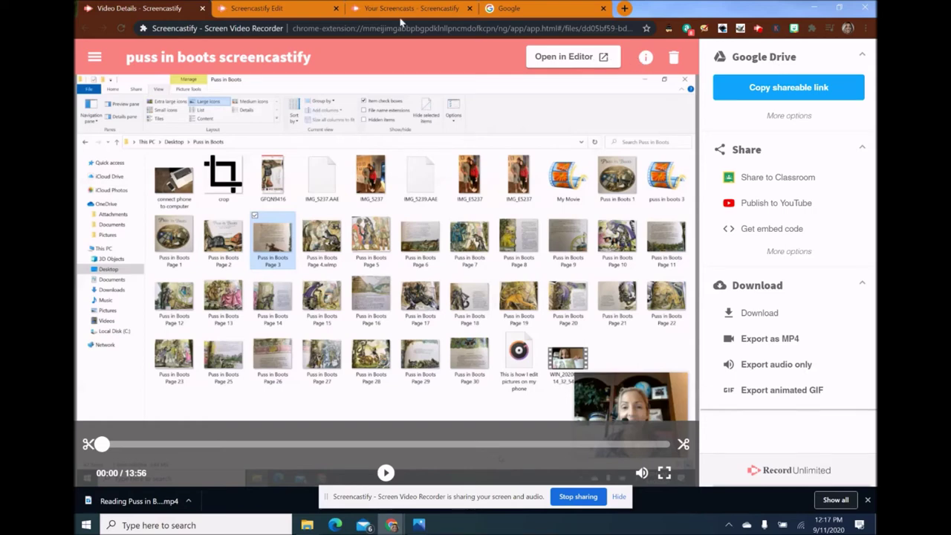
pyautogui.click(297, 12)
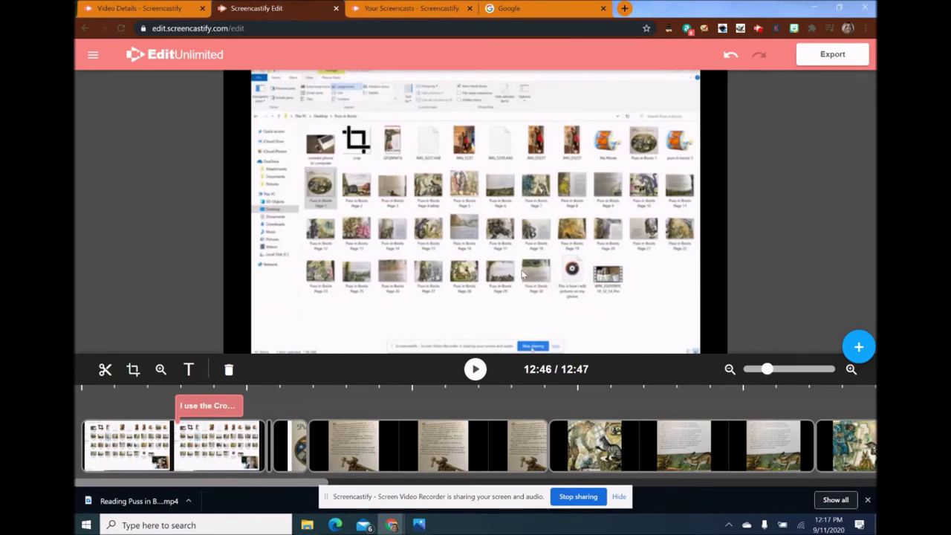
pyautogui.click(298, 445)
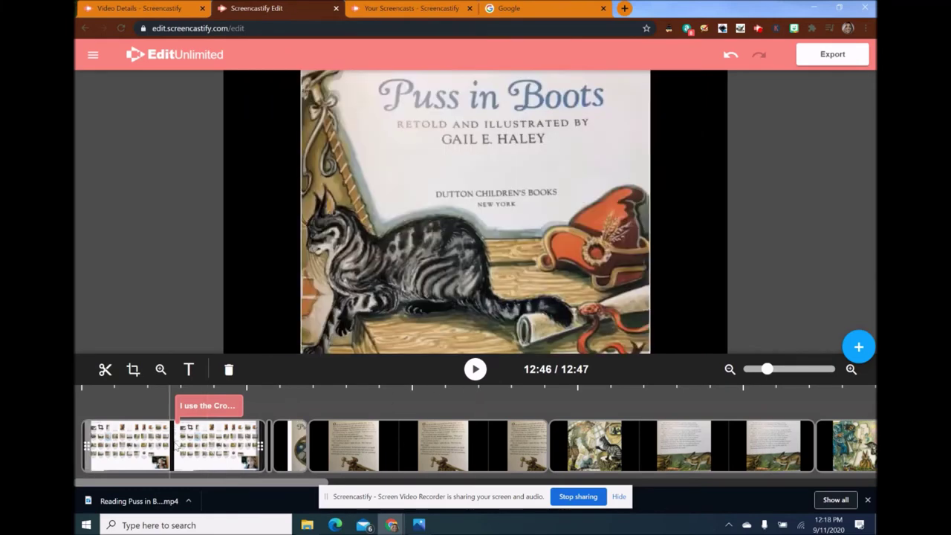
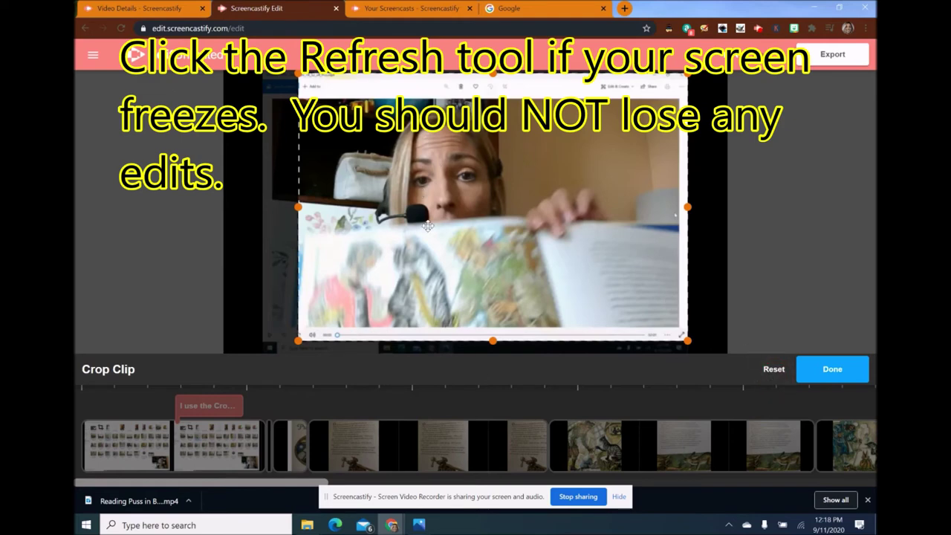
# Reload the frozen Screencastify editor page and briefly play the text-page clip that follows the Puss in Boots cover clip.
pyautogui.click(121, 29)
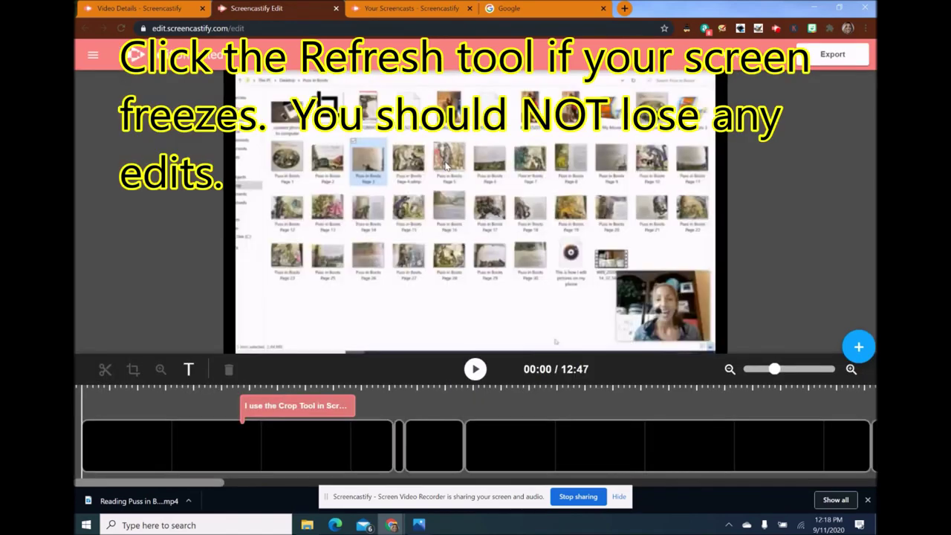
pyautogui.click(483, 441)
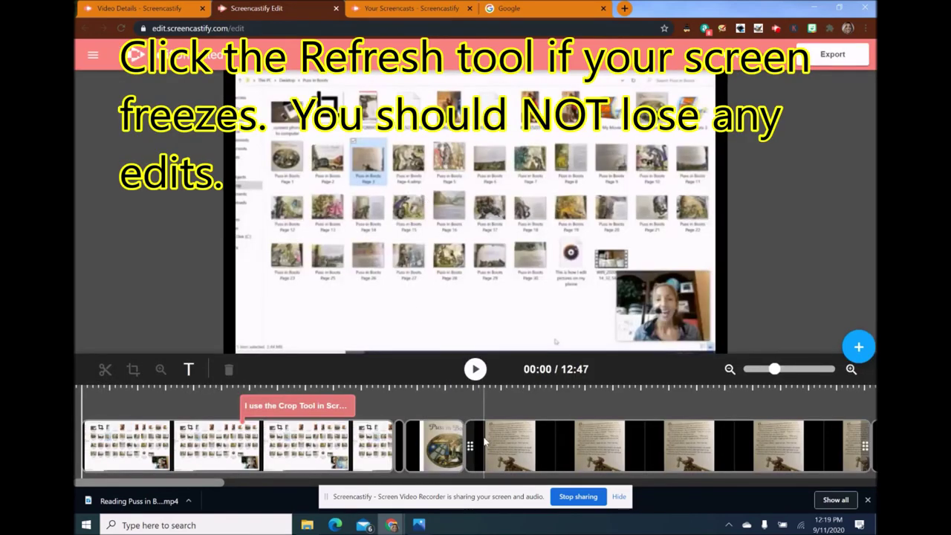
pyautogui.click(475, 369)
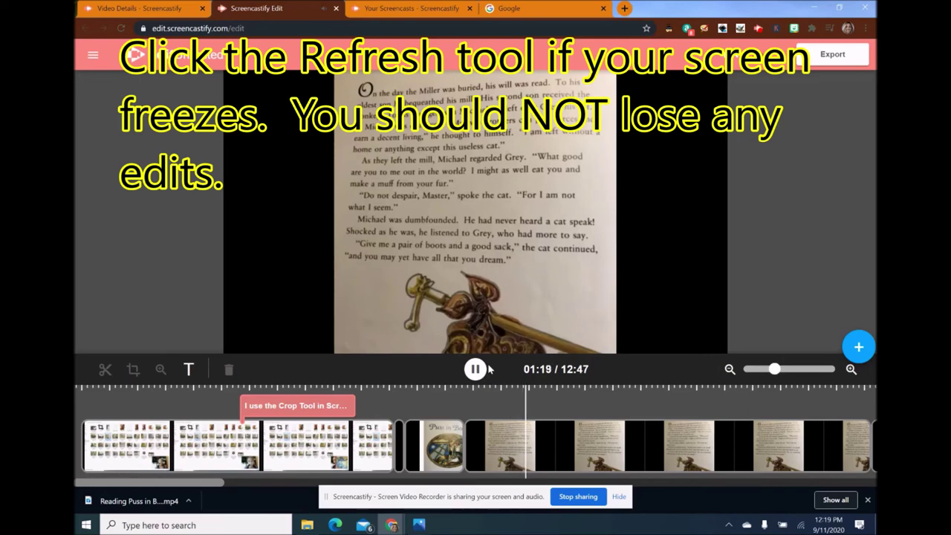
pyautogui.click(475, 369)
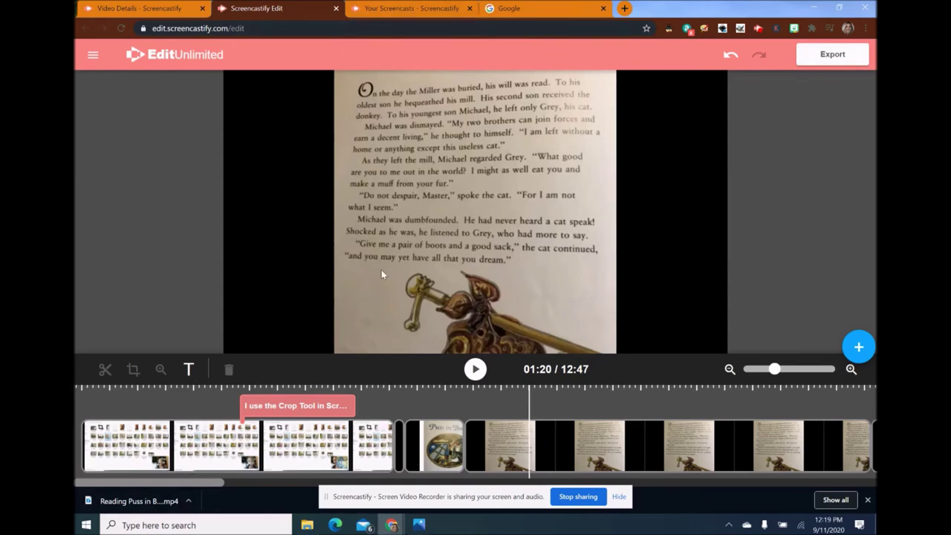
# Open the downloaded Reading Puss in Boots MP4 in the video player and pause it about 8 seconds in.
pyautogui.click(176, 505)
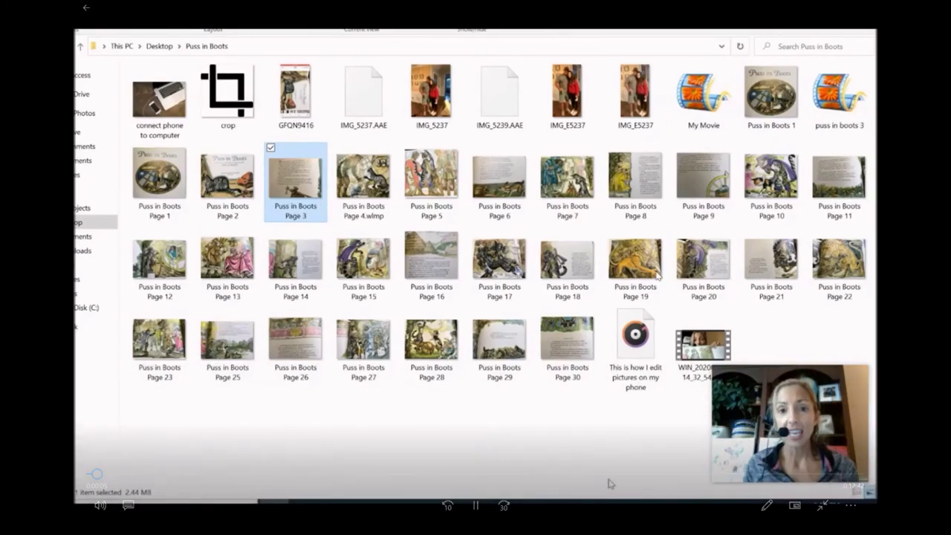
pyautogui.click(475, 505)
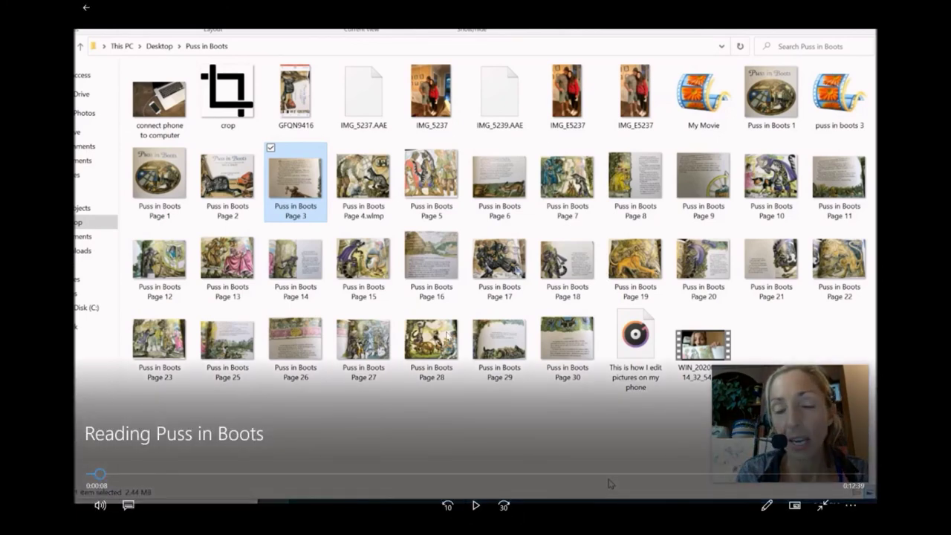